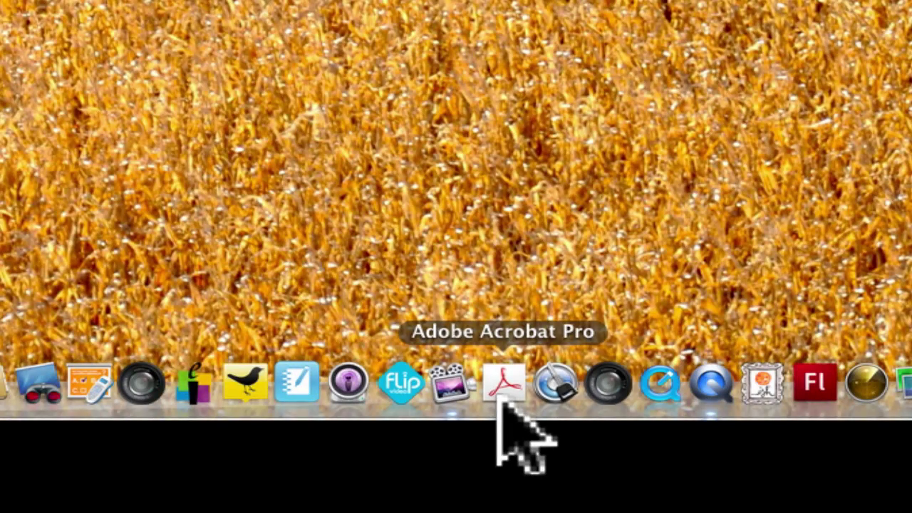
Launch Adobe Acrobat Pro and open the File menu
left_click(503, 384)
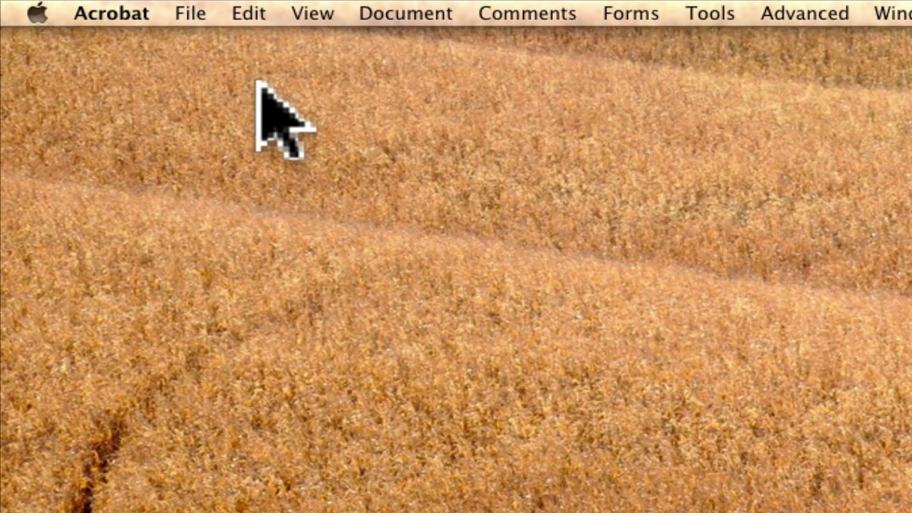
left_click(195, 11)
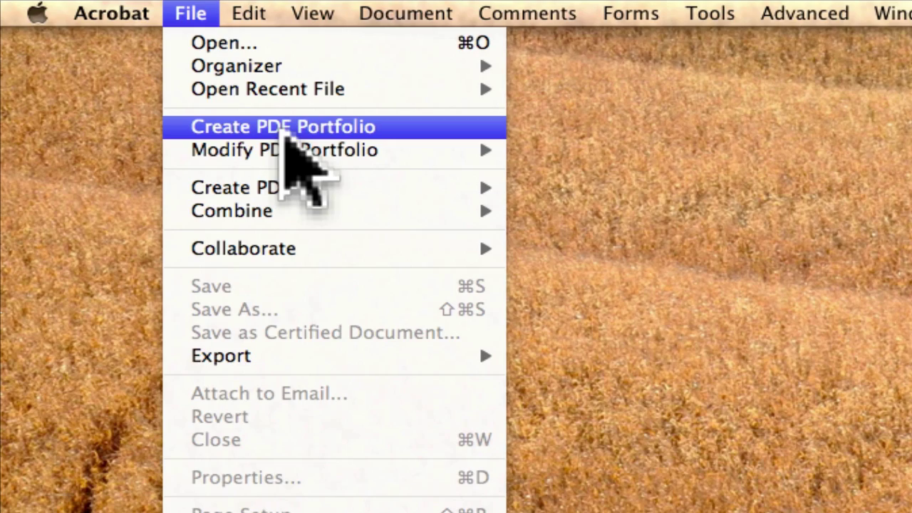
Create Portfolio1.pdf, move its window right, and apply the Revolve layout
left_click(284, 131)
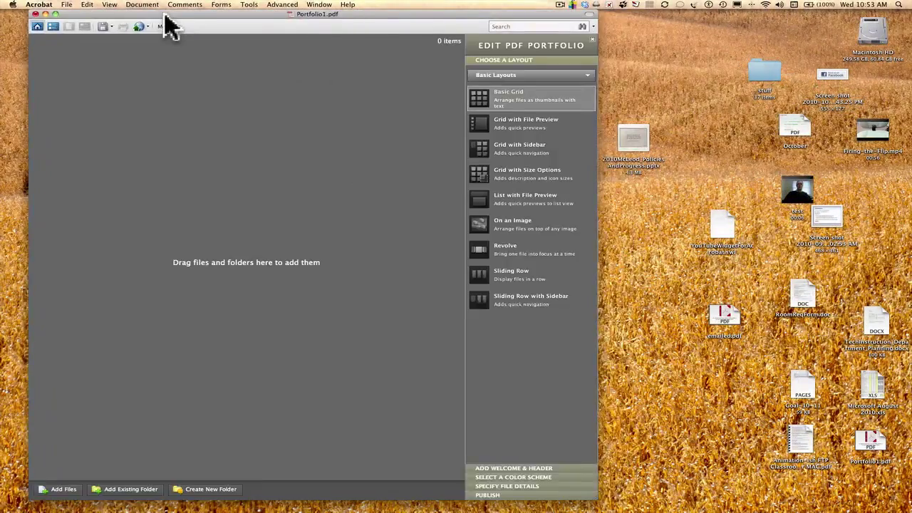
left_click_drag(329, 33, 497, 33)
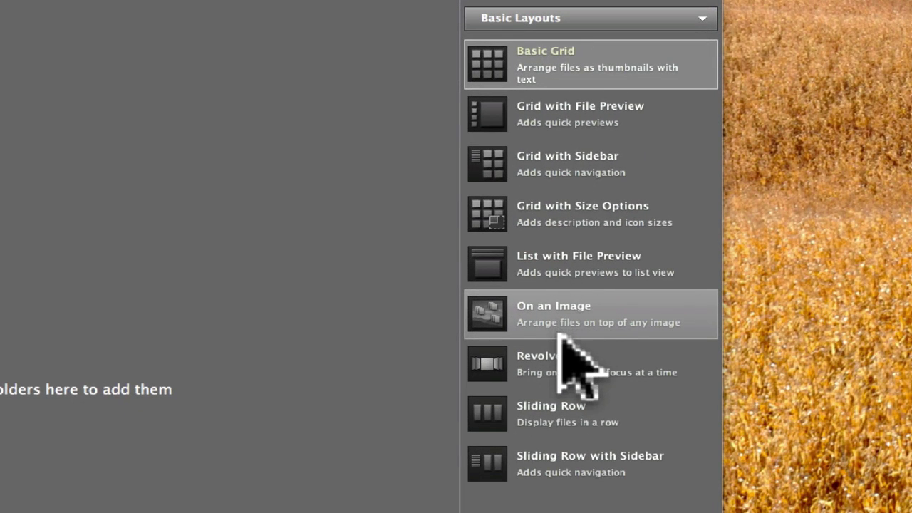
left_click(561, 364)
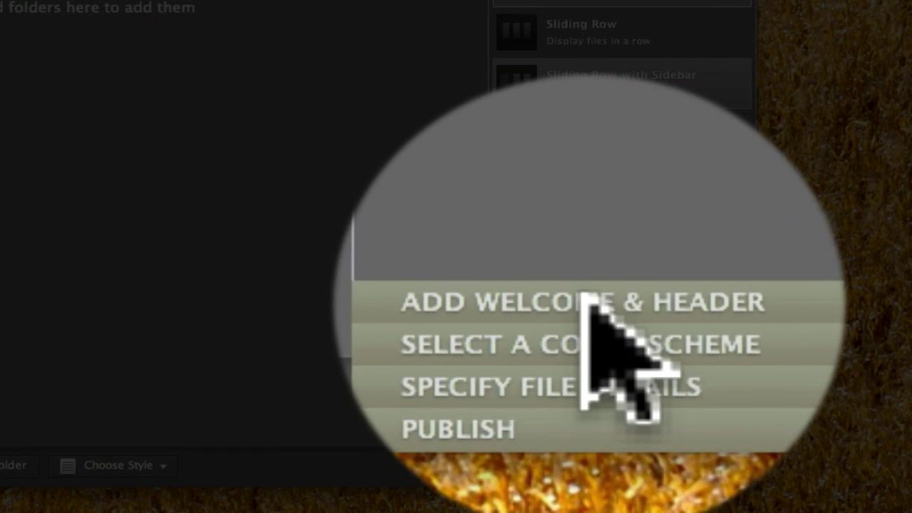
Show the Welcome & Header options and list the available welcome page types
left_click(582, 299)
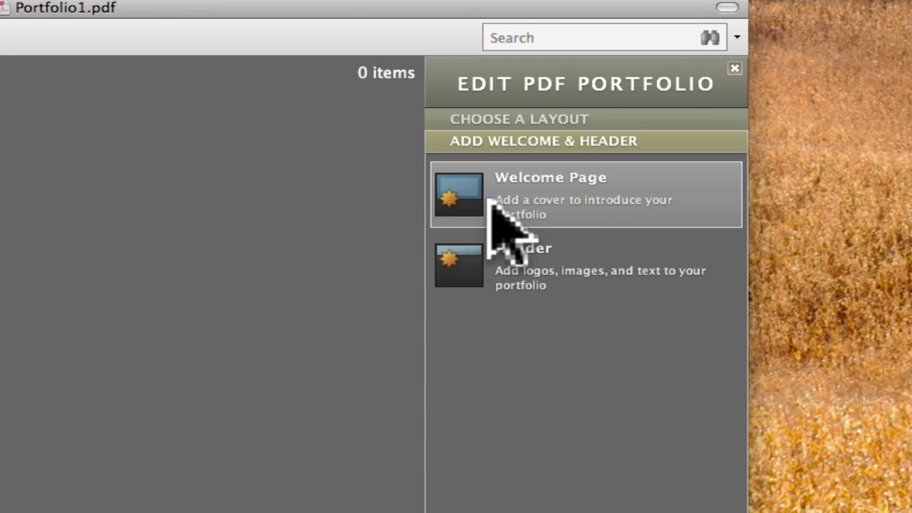
left_click(533, 203)
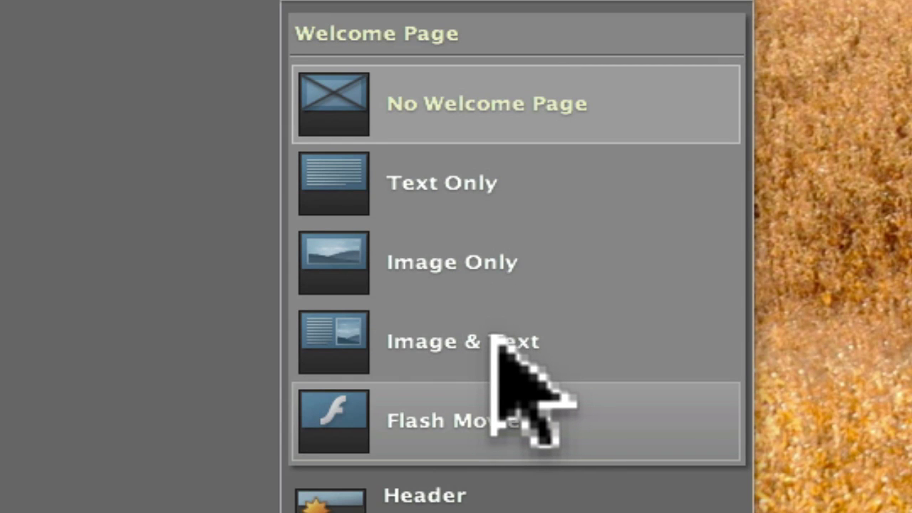
Choose an Image & Text welcome page and enter 'I can type here. This is my portfolio.'
left_click(493, 336)
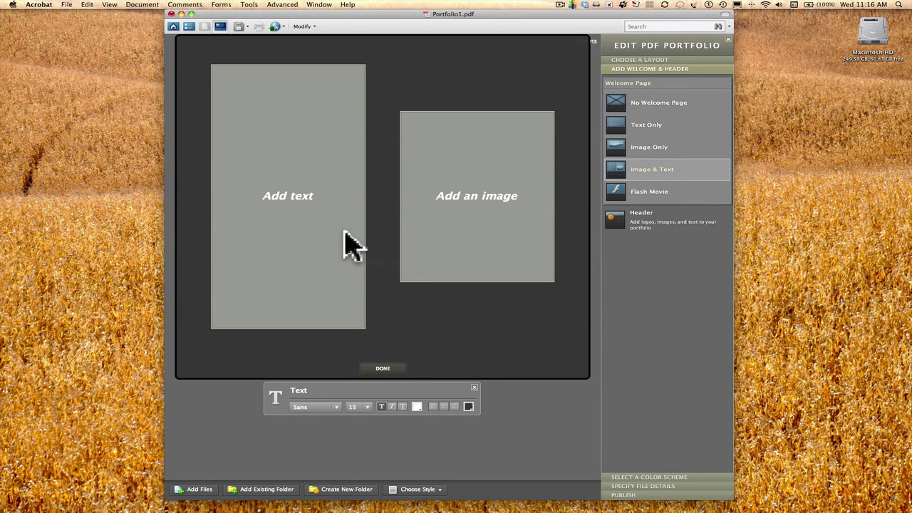
left_click(299, 198)
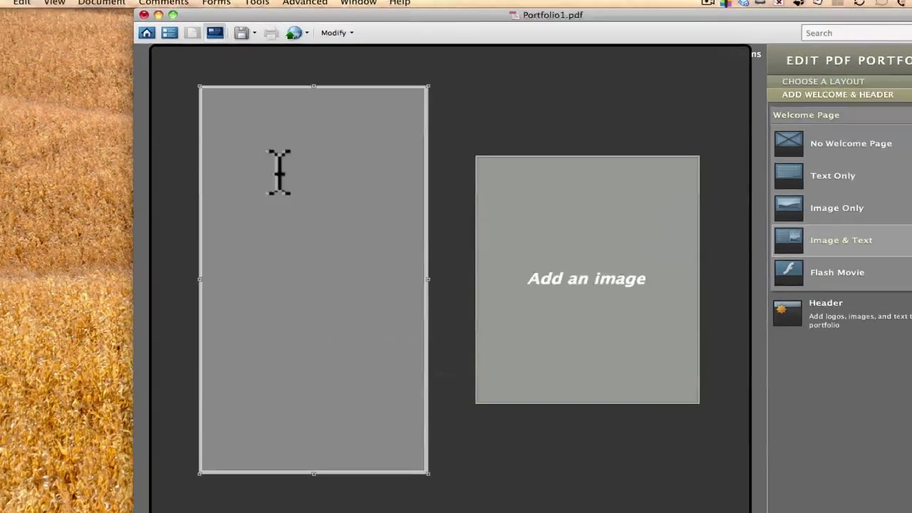
type("I can typ")
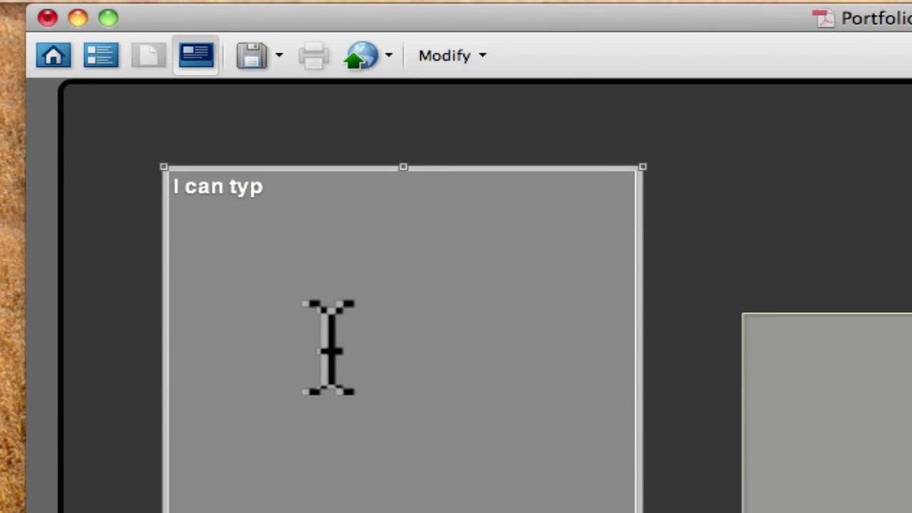
type("e here. ")
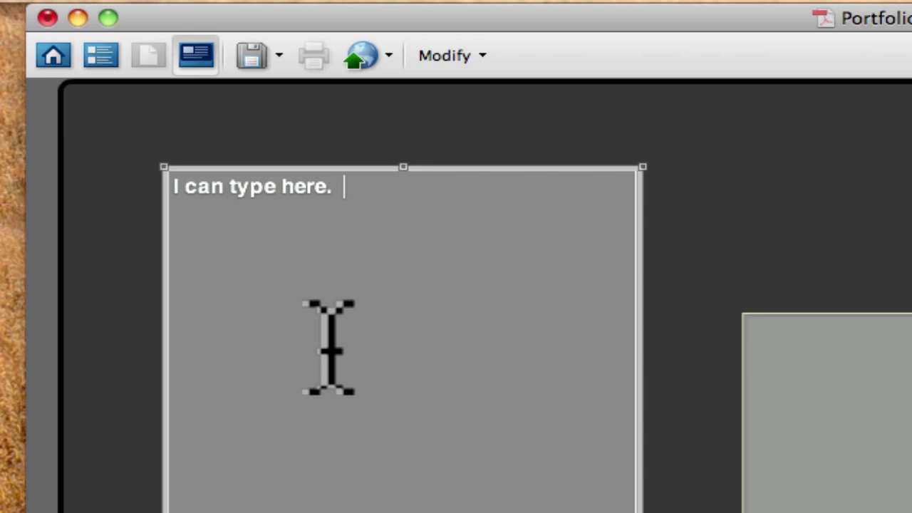
type(" This is my p")
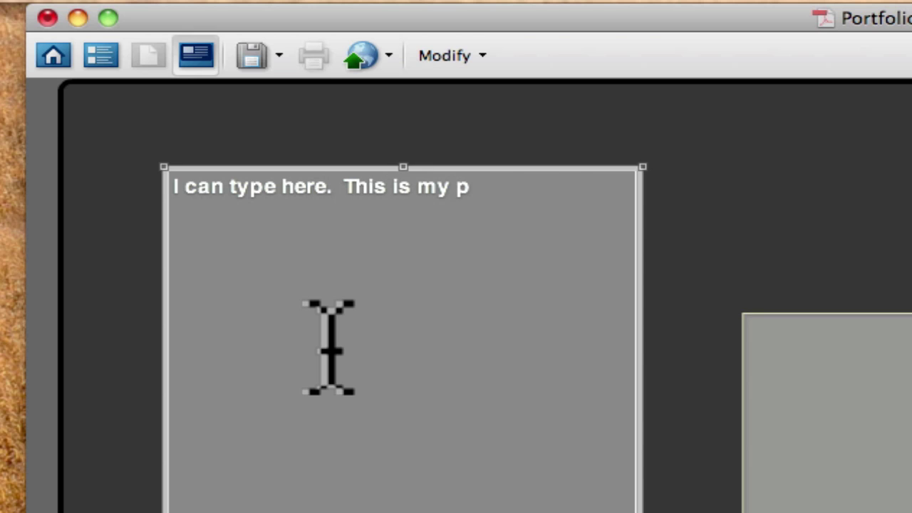
type("ortfol")
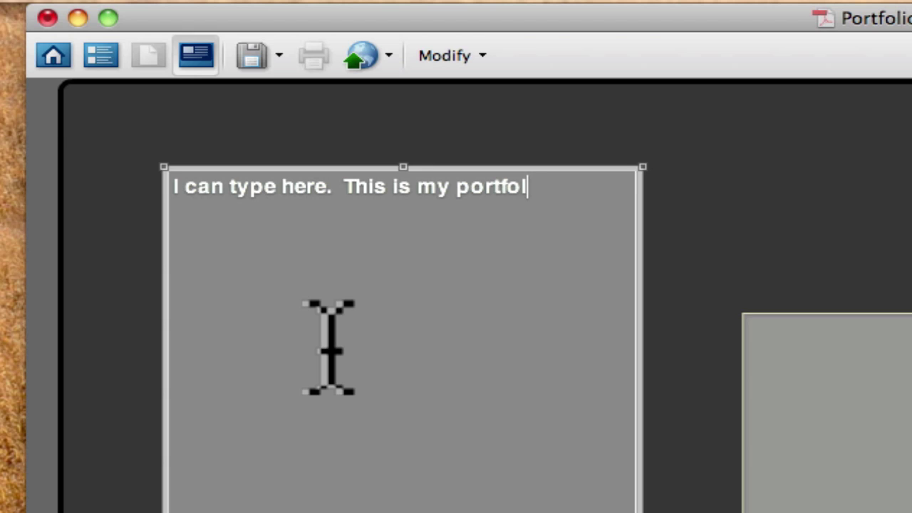
type("io.")
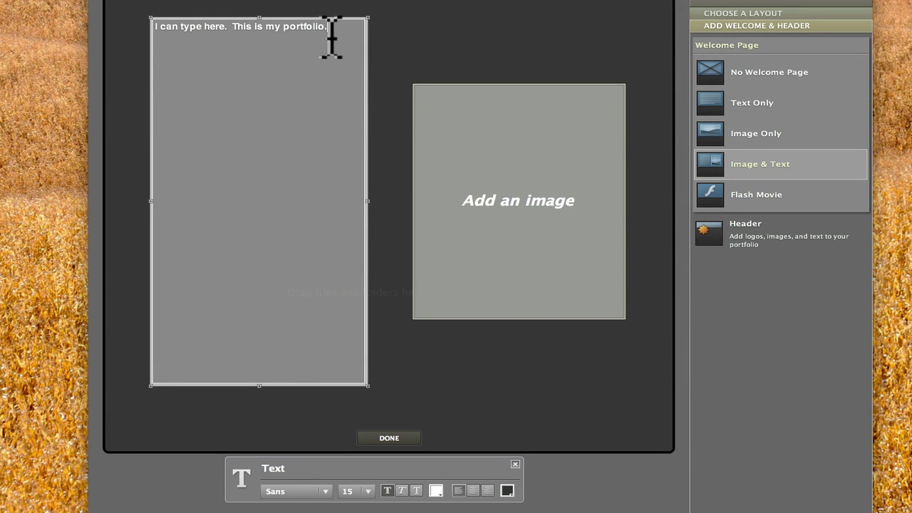
Set the whole welcome sentence to 20 point and centre-align it
left_click_drag(332, 36, 154, 36)
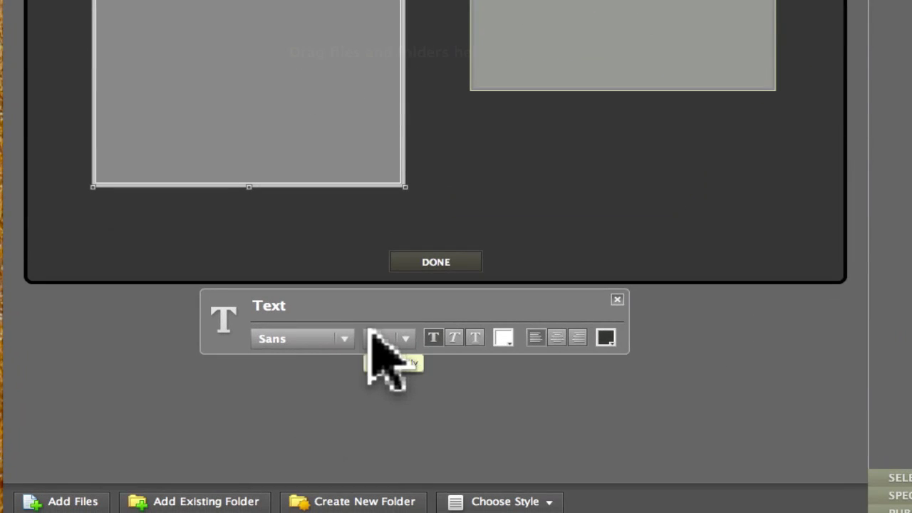
left_click(405, 338)
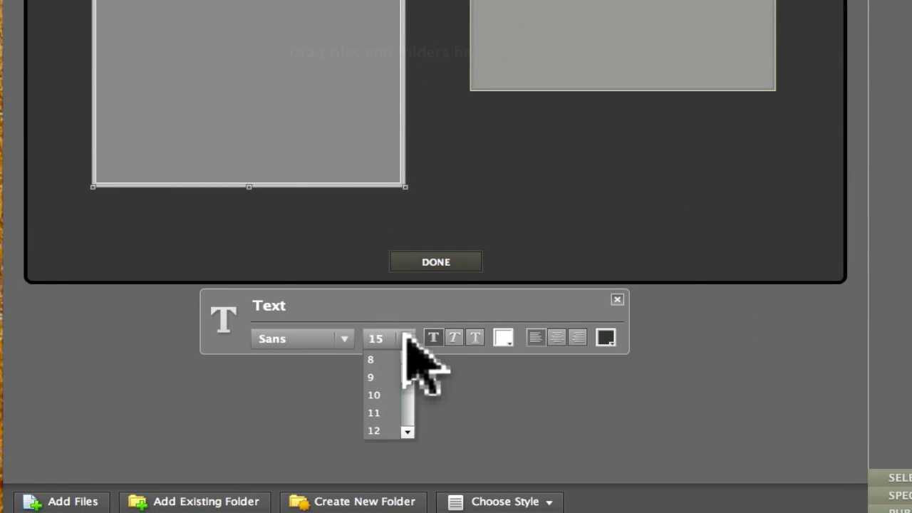
left_click(406, 427)
scroll(404, 424, "down", 3)
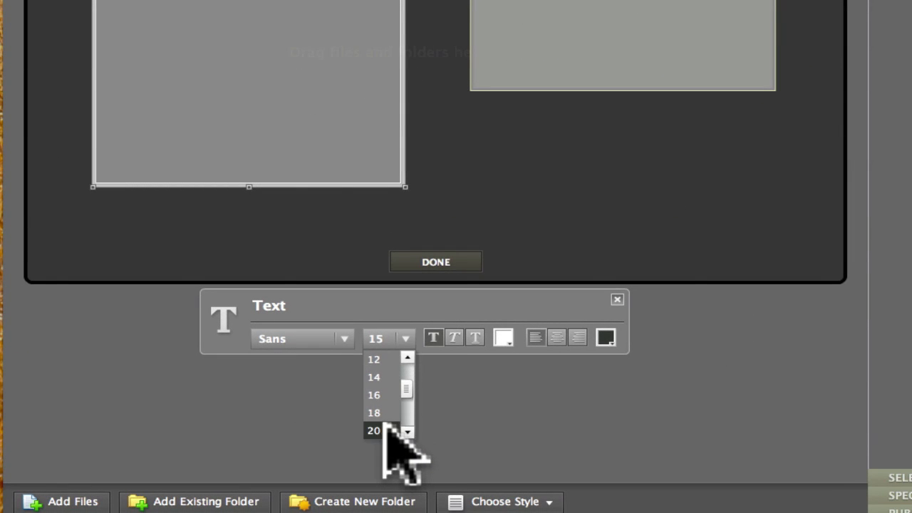
left_click(385, 429)
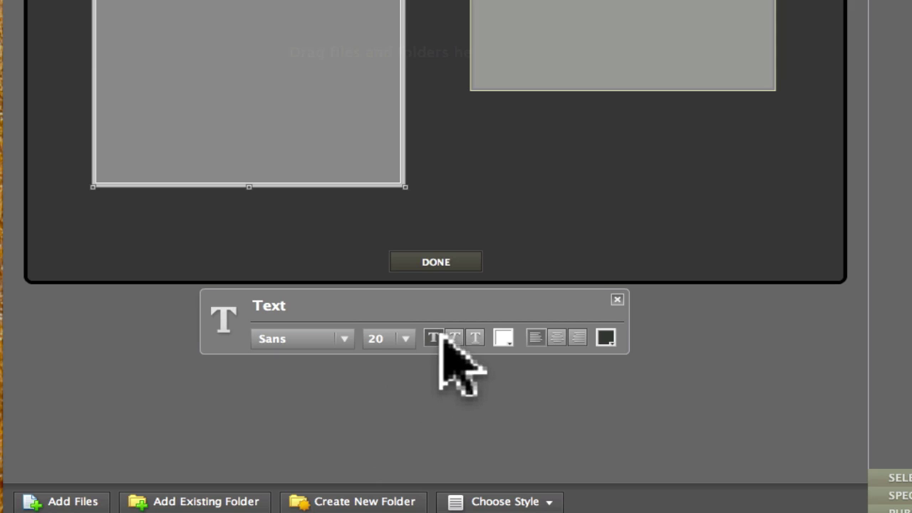
left_click(553, 339)
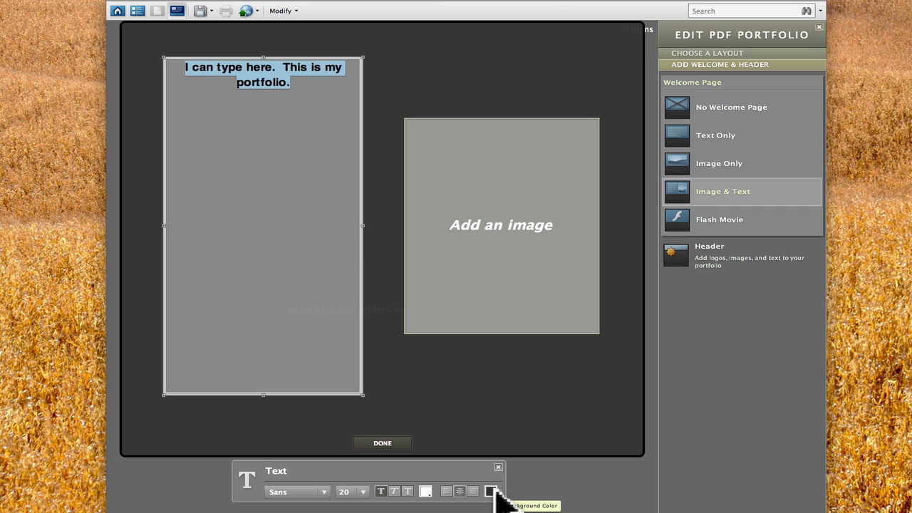
Insert iTunesU-3.jpg from the Tech Stuff iPhoto event and adjust its scale and opacity
left_click(504, 224)
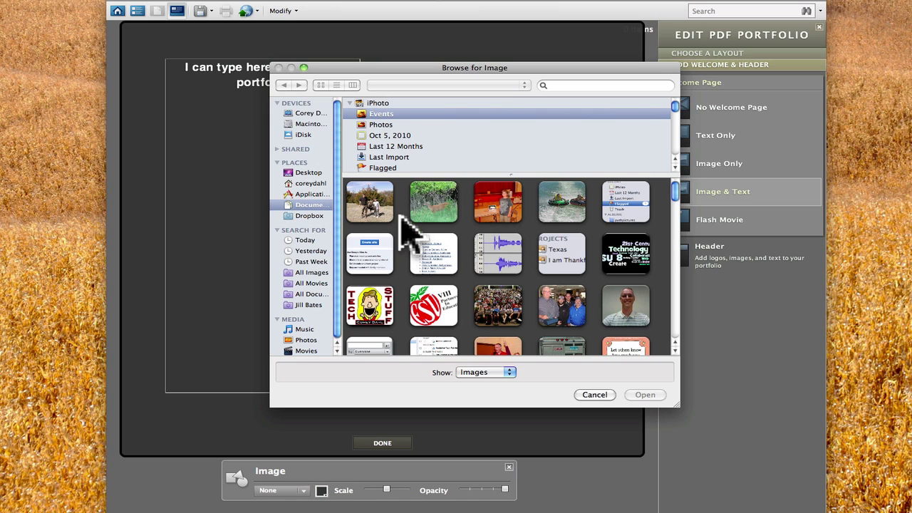
double_click(383, 313)
left_click(374, 213)
left_click(646, 394)
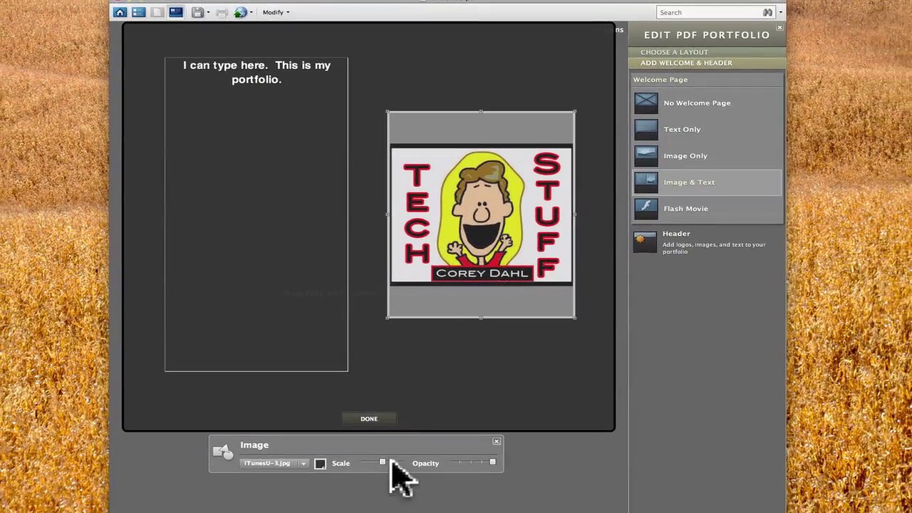
left_click_drag(383, 461, 380, 461)
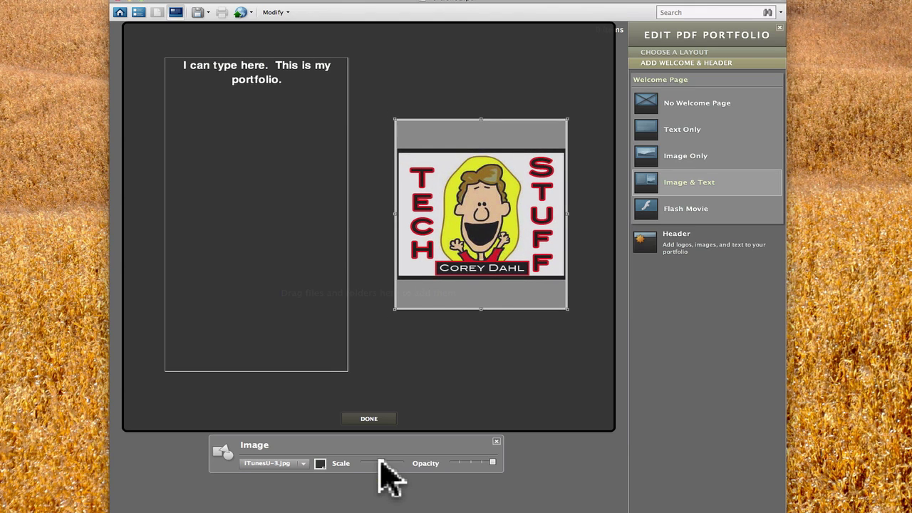
mouse_move(491, 461)
left_mouse_down()
mouse_move(460, 462)
mouse_move(492, 462)
left_mouse_up()
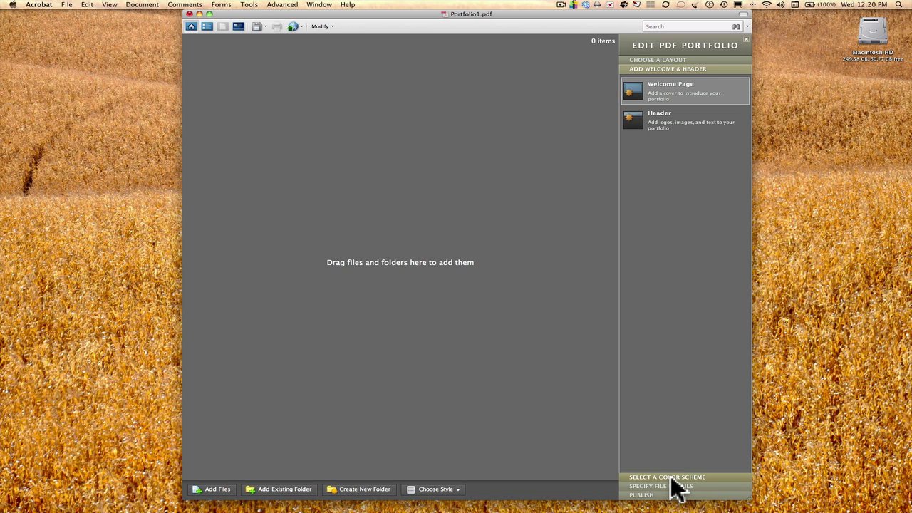
Try navy, green, brown and dark grey schemes before settling on dark slate
left_click(670, 476)
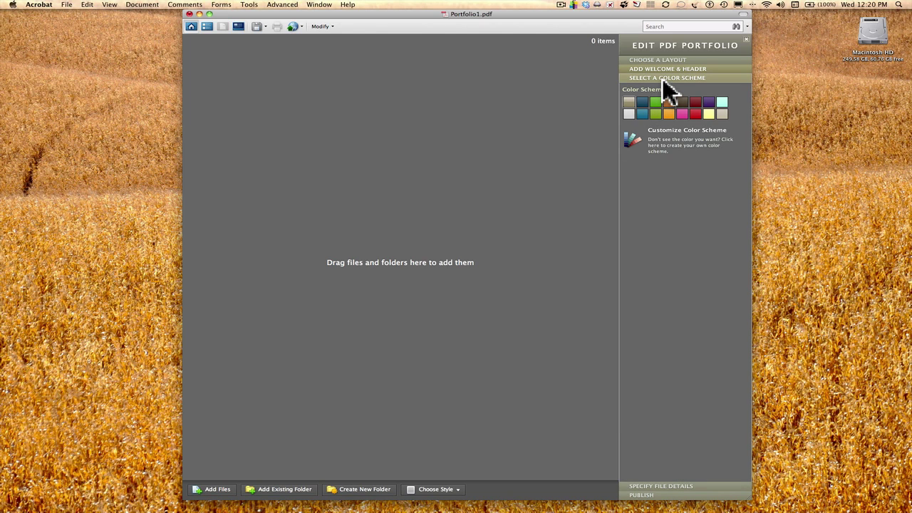
left_click(642, 102)
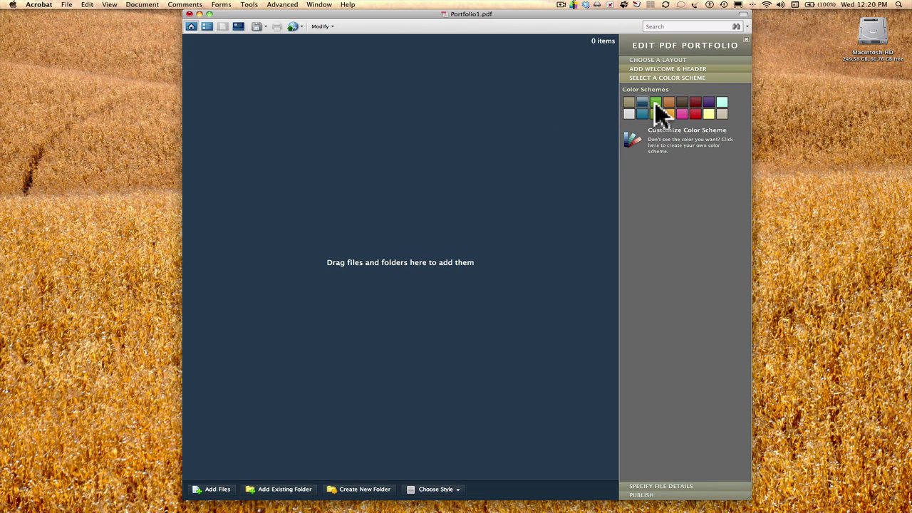
left_click(655, 102)
left_click(669, 103)
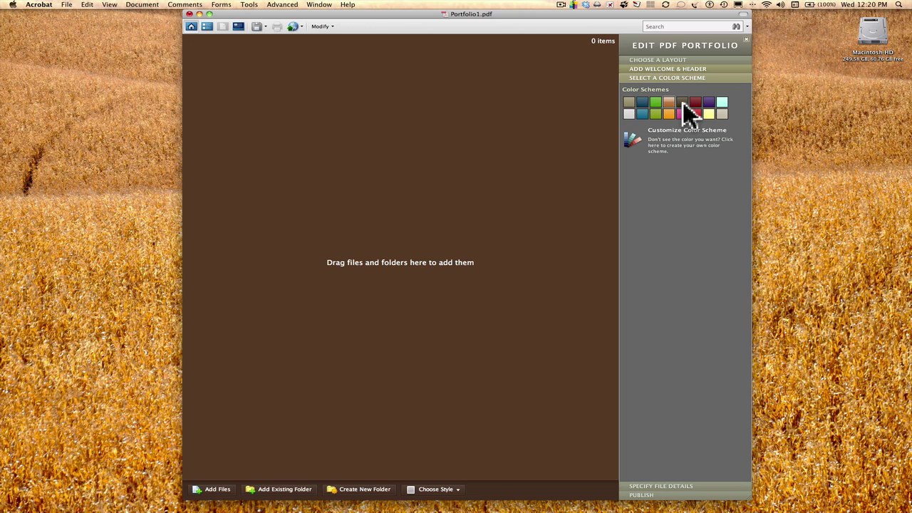
left_click(683, 103)
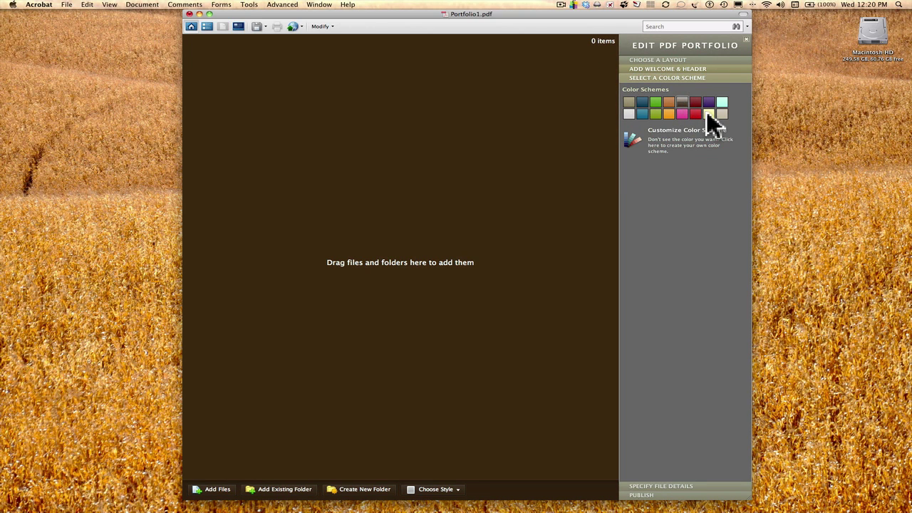
left_click(709, 114)
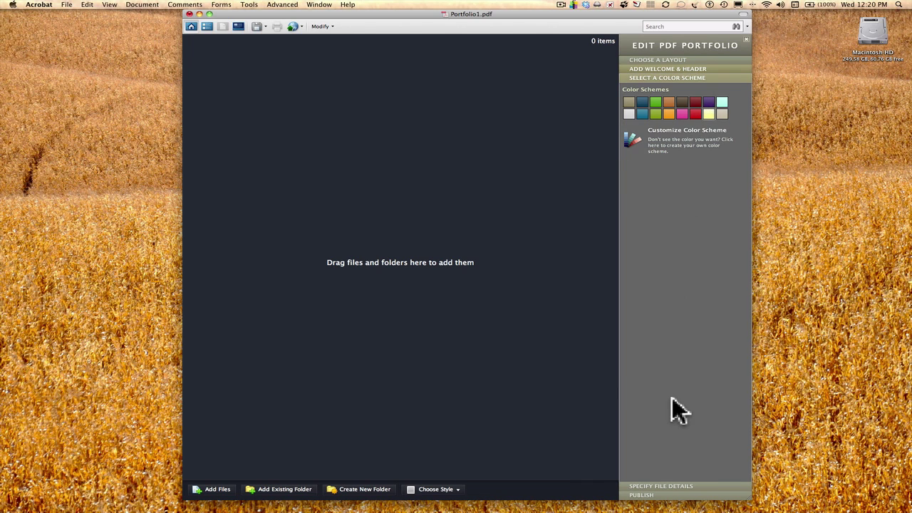
Open Specify File Details to view the Name, Size and Modified columns
left_click(679, 486)
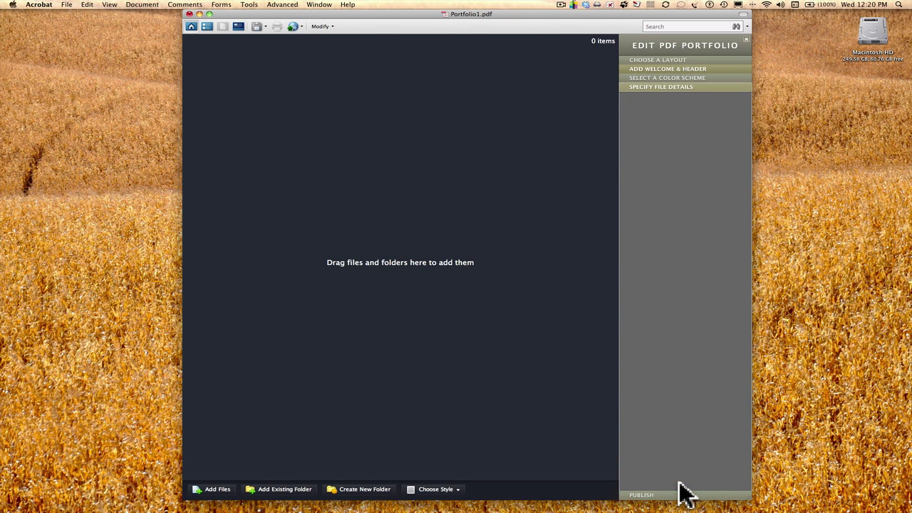